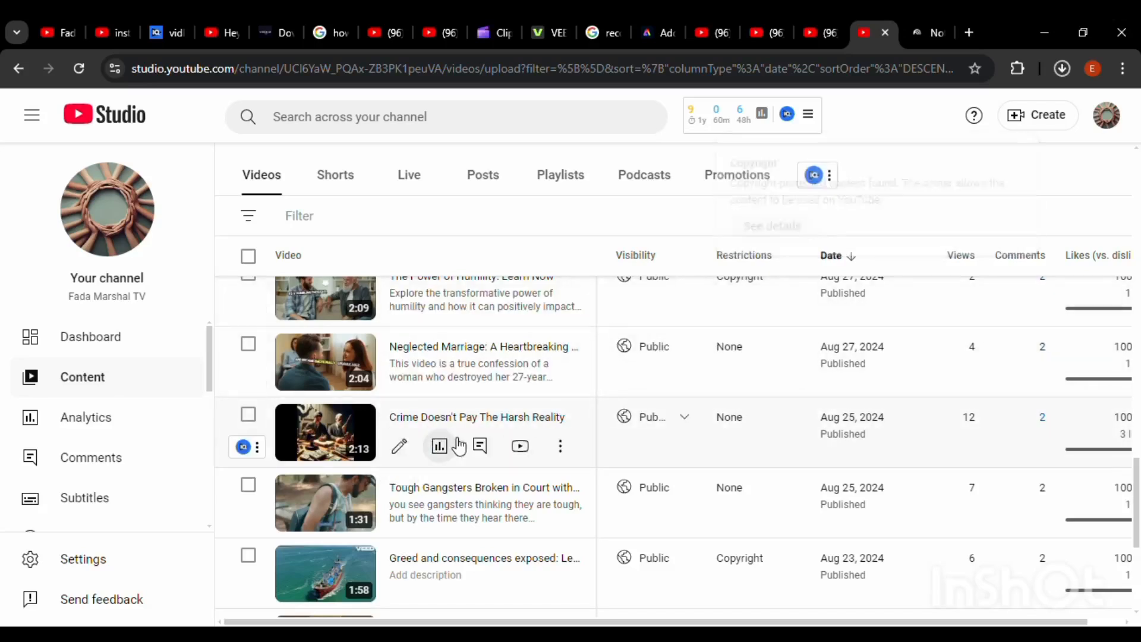
pyautogui.click(822, 31)
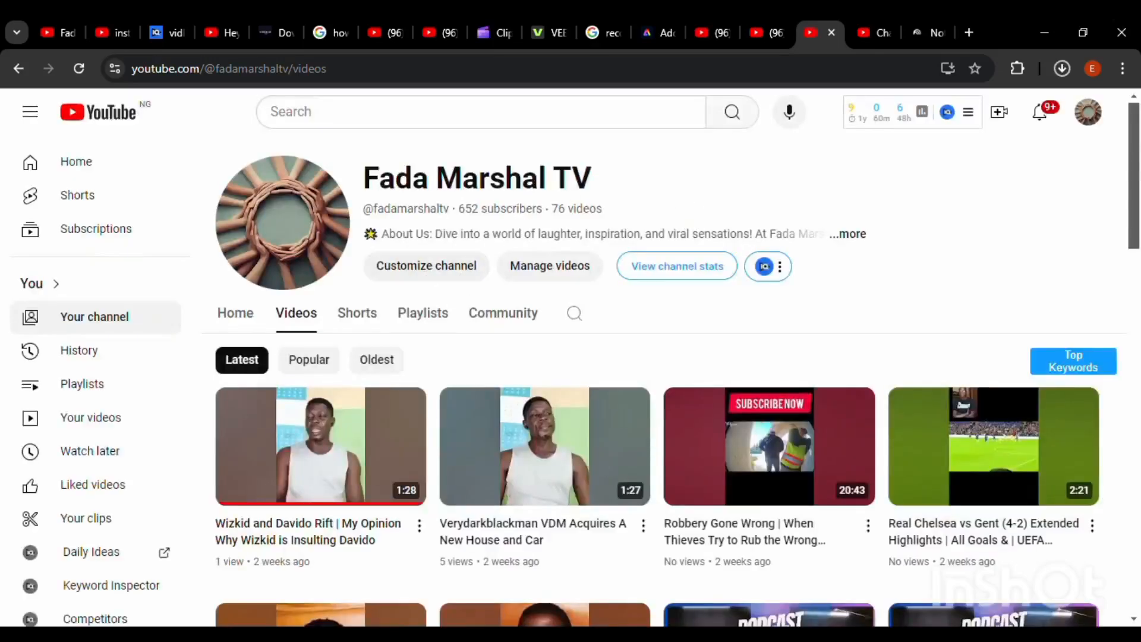
pyautogui.click(869, 31)
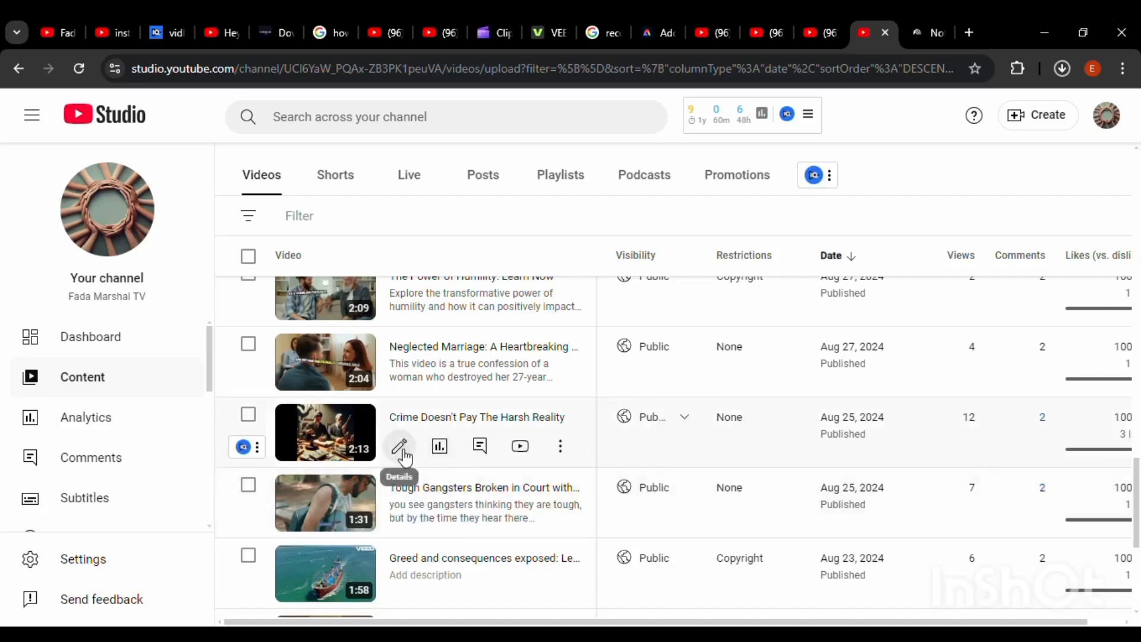
# Open the video "Crime Doesn't Pay The Harsh Reality" in the video editor and bring up its audio options
pyautogui.click(404, 455)
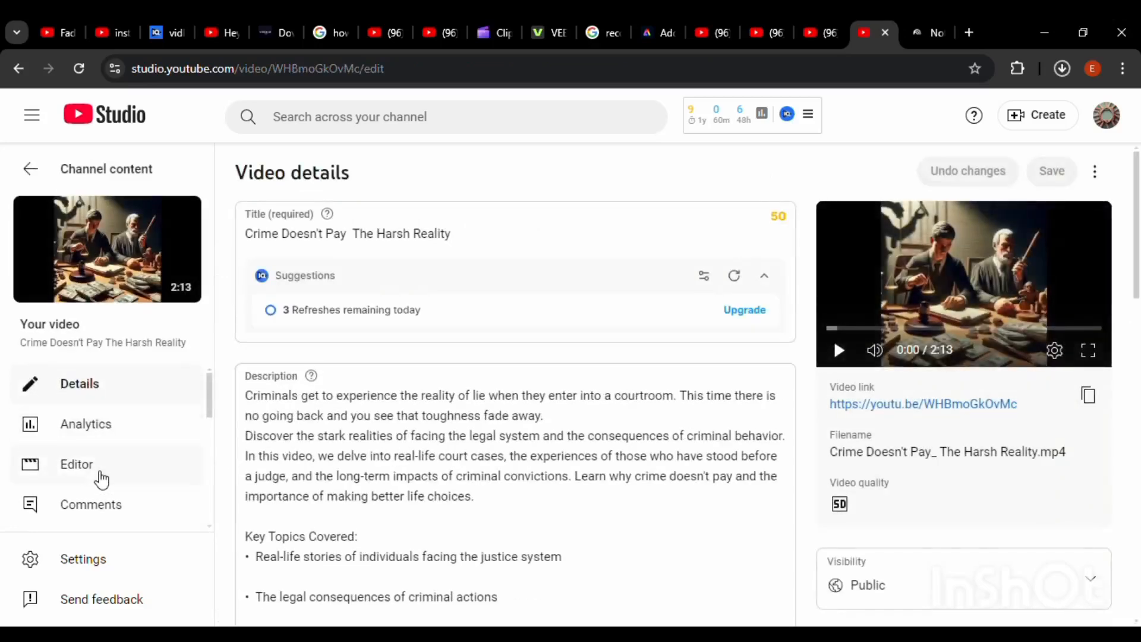
pyautogui.click(101, 476)
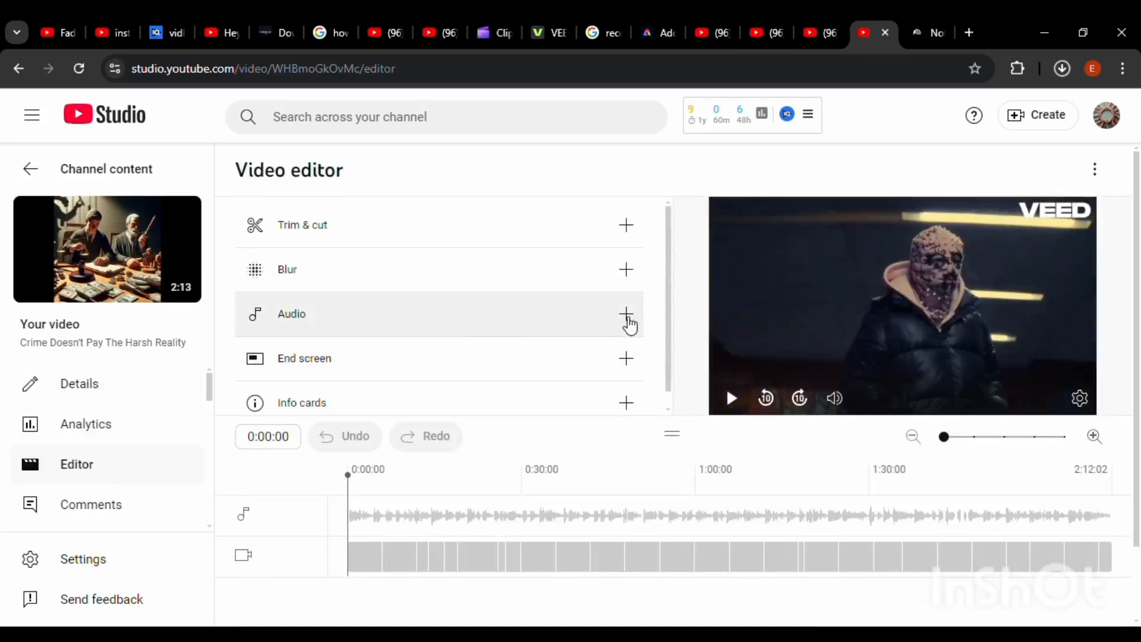
pyautogui.click(626, 317)
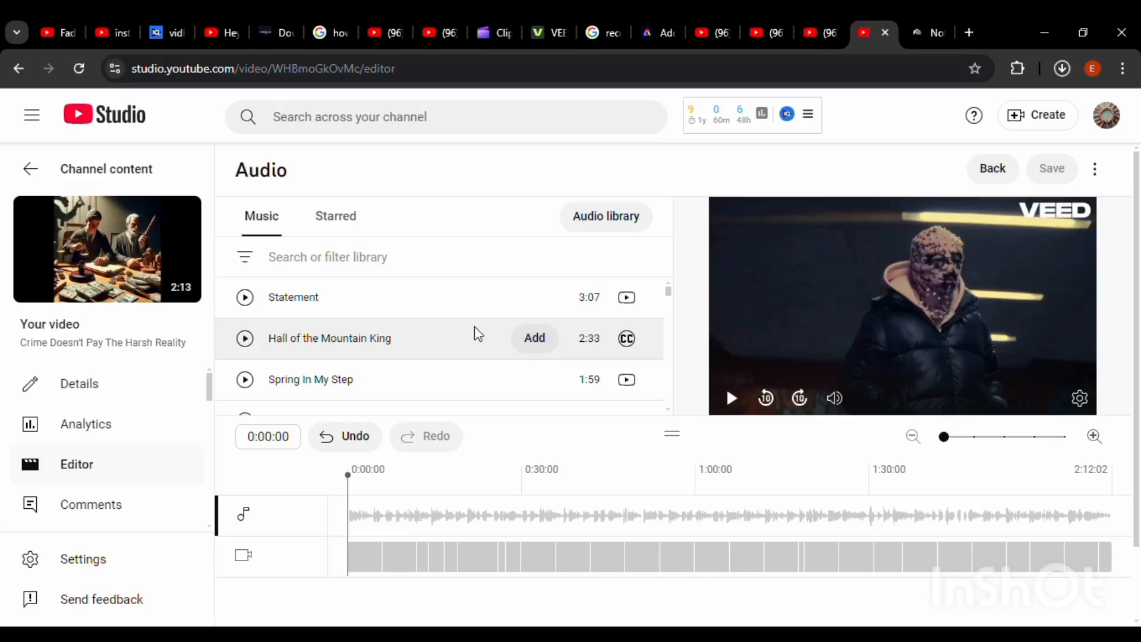
# Browse the music library and add the "Statement" track to the video's timeline
pyautogui.scroll(-5, 474, 325)
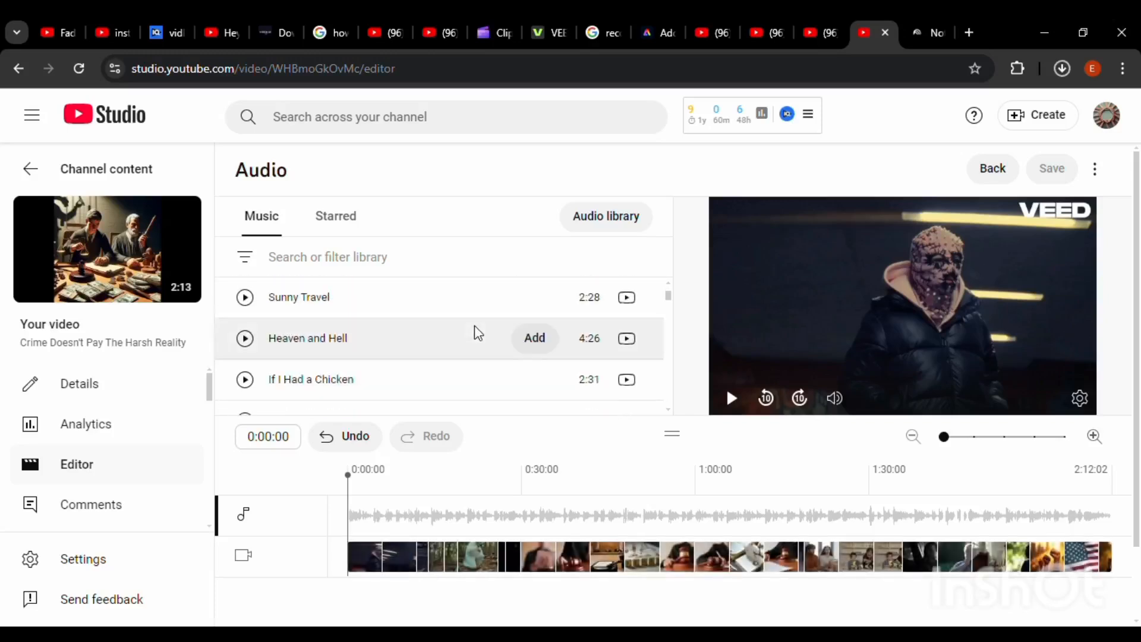
pyautogui.scroll(-5, 475, 326)
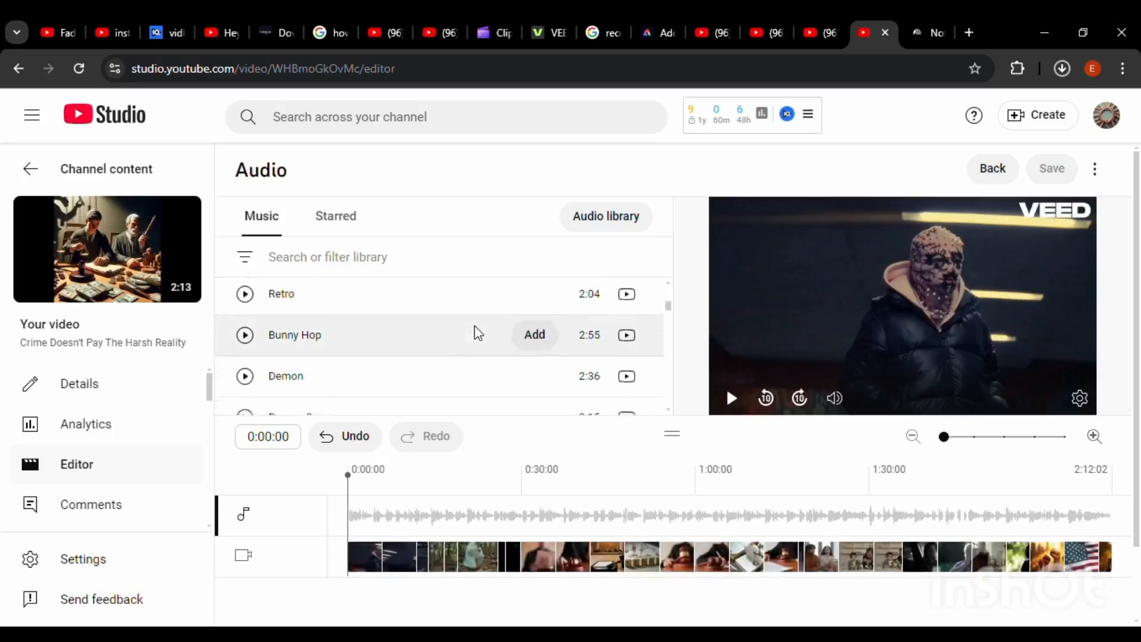
pyautogui.scroll(-5, 475, 326)
pyautogui.scroll(-1, 474, 325)
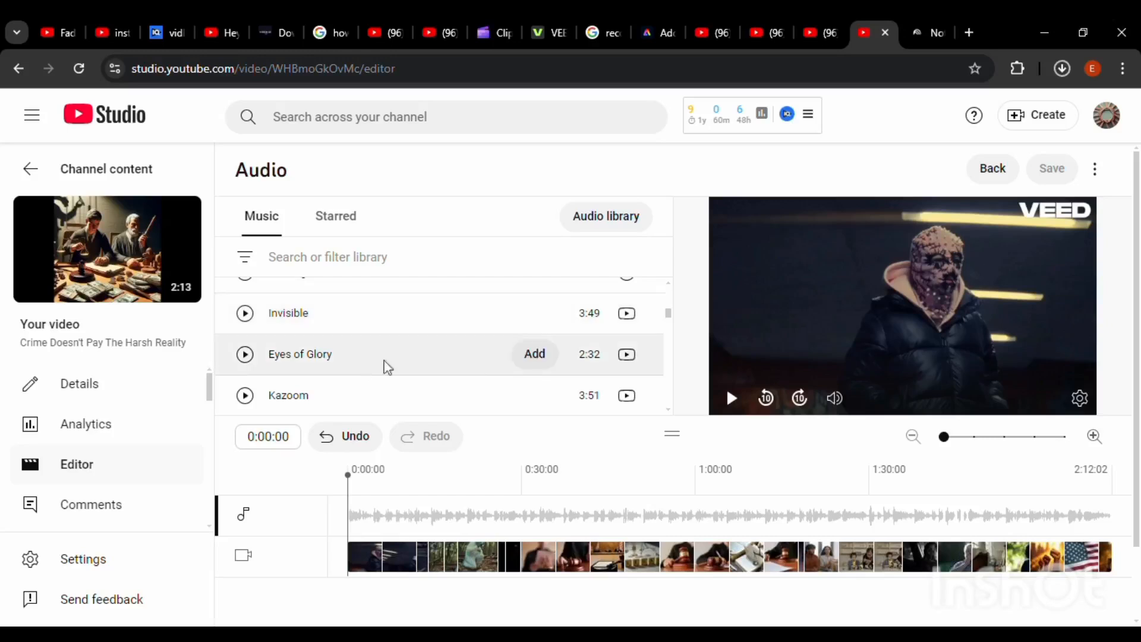
pyautogui.scroll(8, 416, 362)
pyautogui.scroll(6, 418, 363)
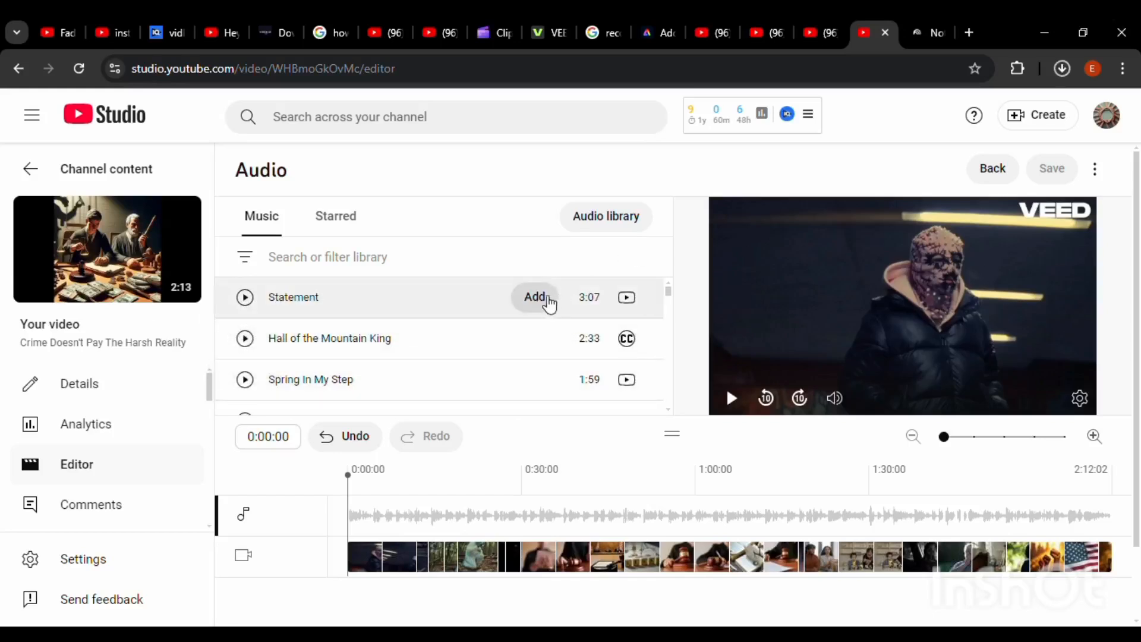
pyautogui.click(546, 303)
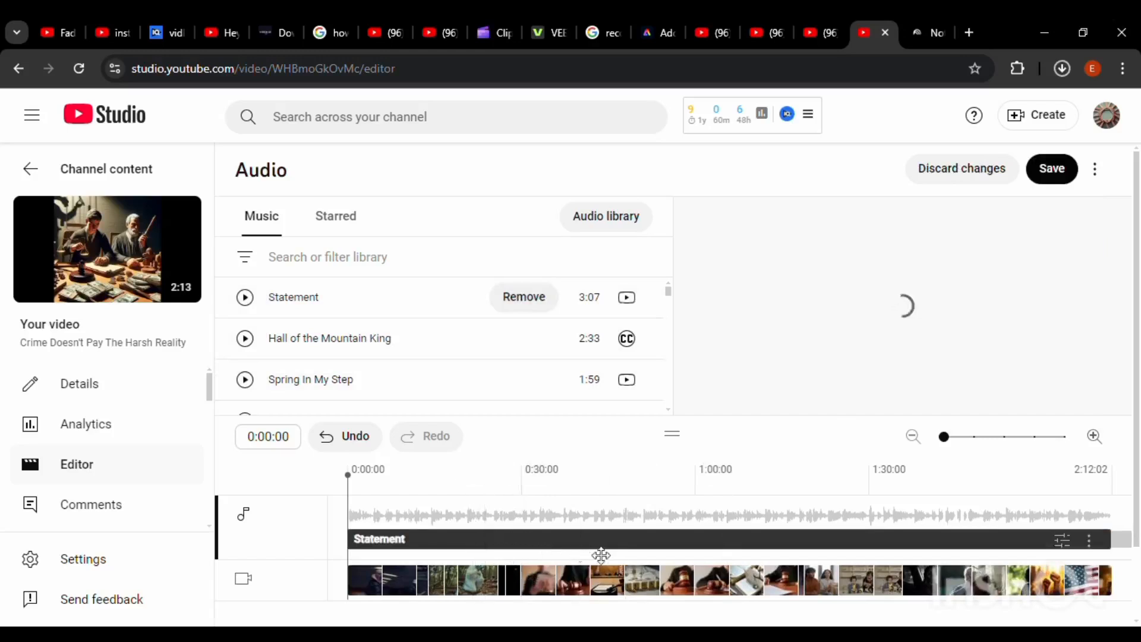
# Lower the mix level of the "Statement" track to near its minimum
pyautogui.click(1066, 545)
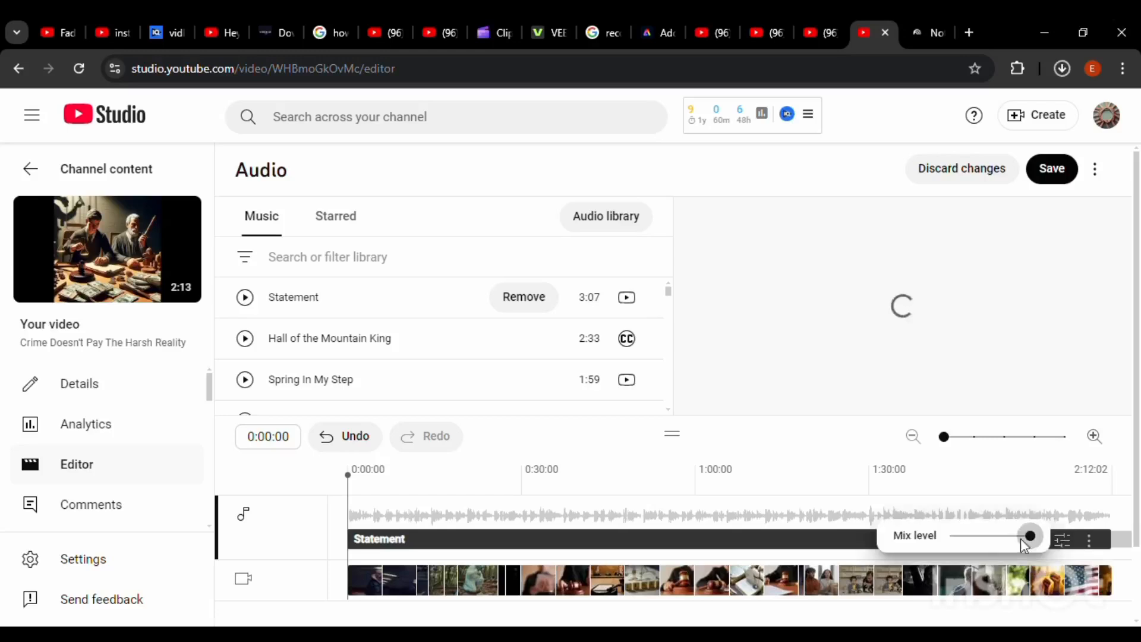
pyautogui.click(959, 538)
pyautogui.click(1093, 542)
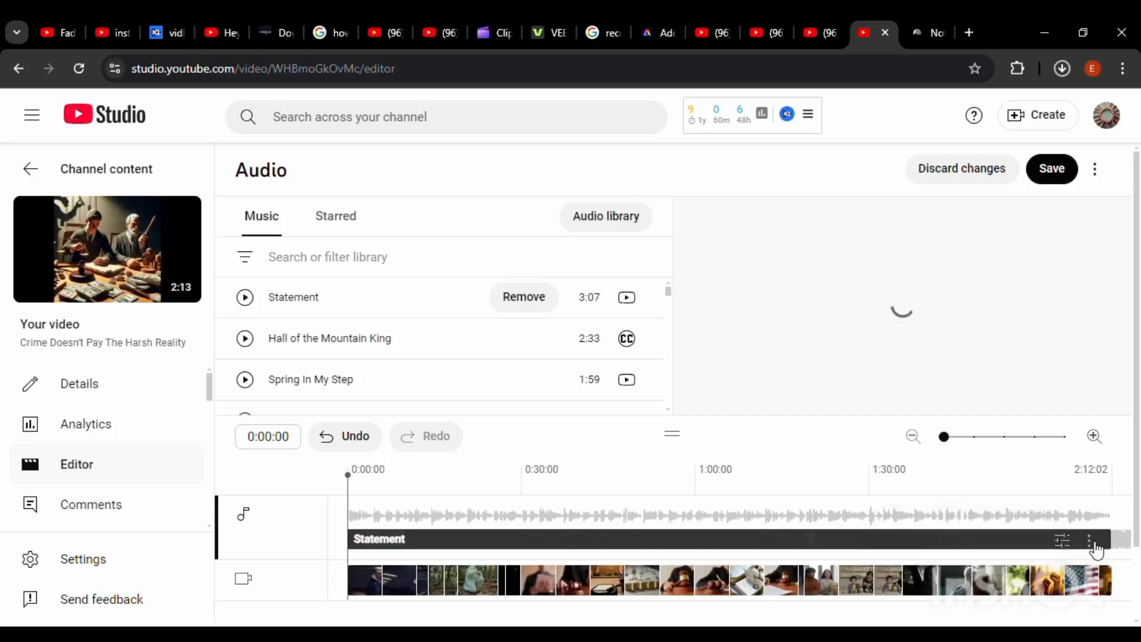
# Review the license information of the "Statement" track and close it
pyautogui.click(1096, 549)
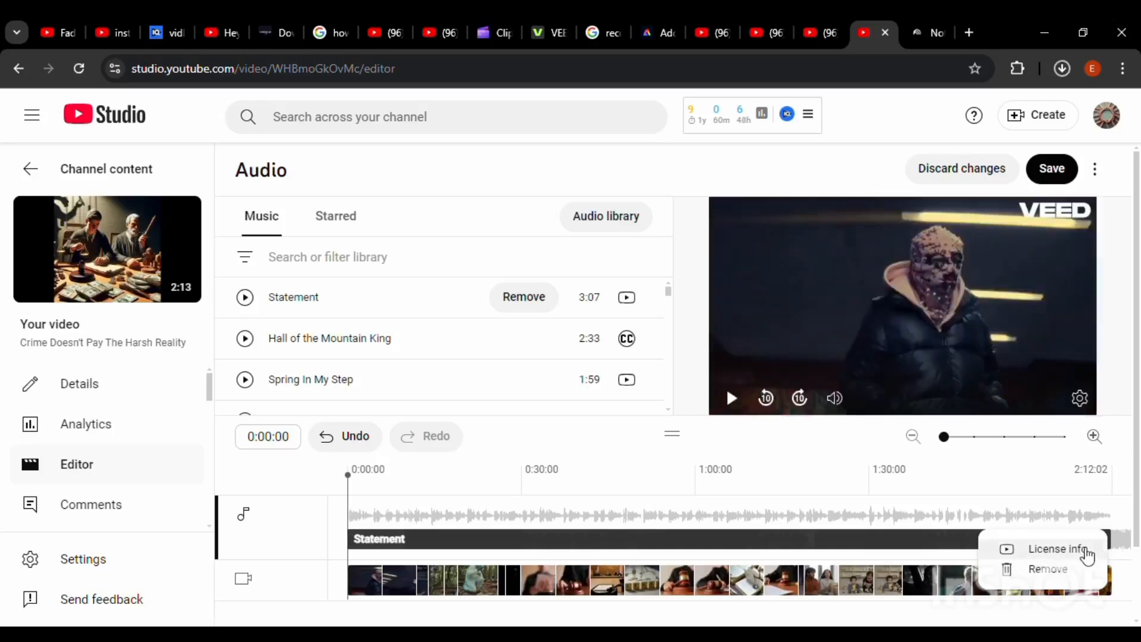
pyautogui.click(1084, 551)
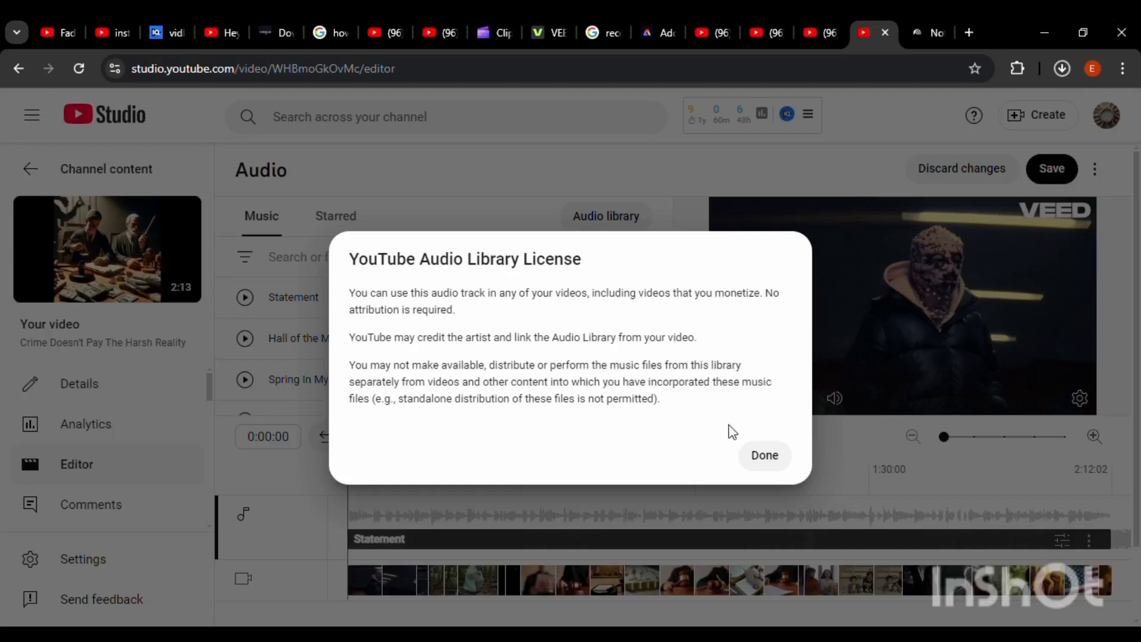
pyautogui.click(761, 457)
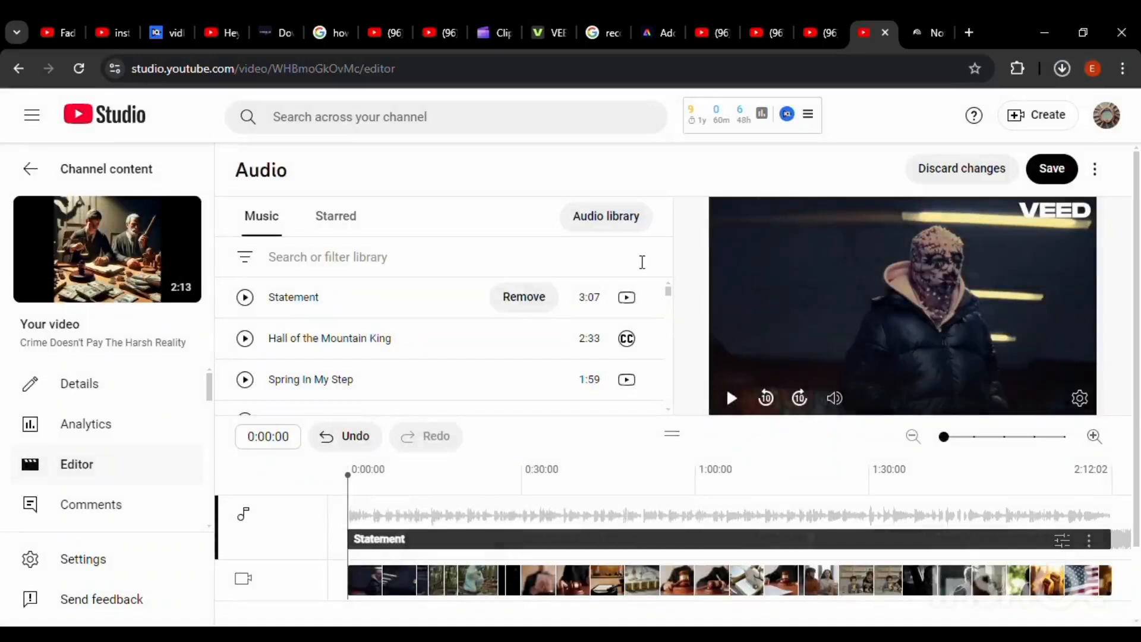
# View the Creative Commons license details of "Hall of the Mountain King" and copy its attribution text
pyautogui.moveTo(635, 344)
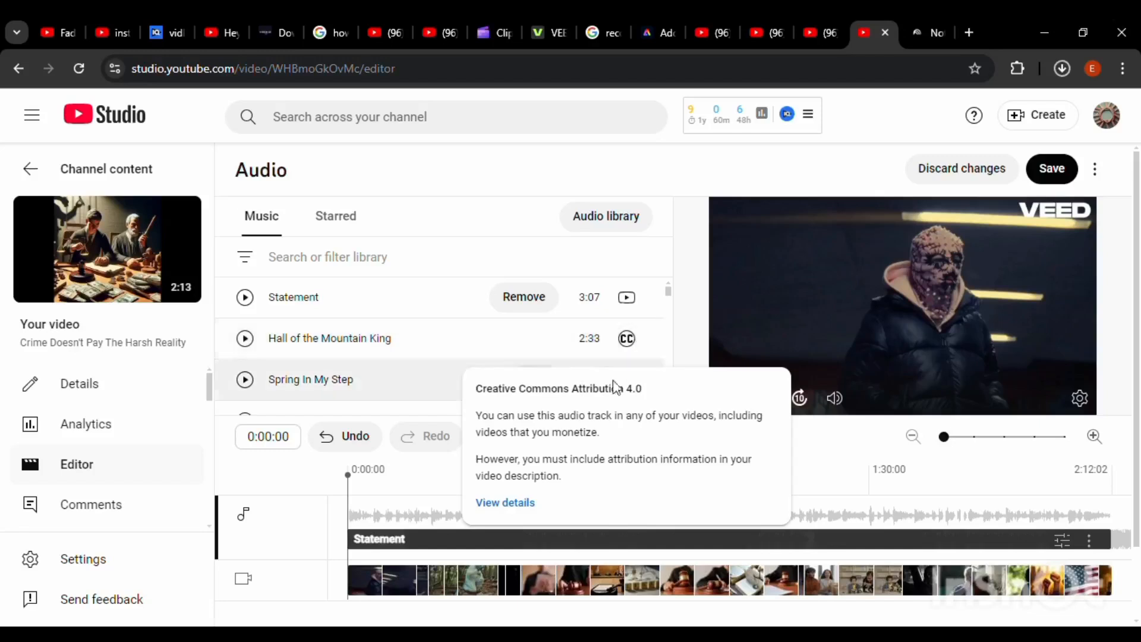
pyautogui.click(519, 510)
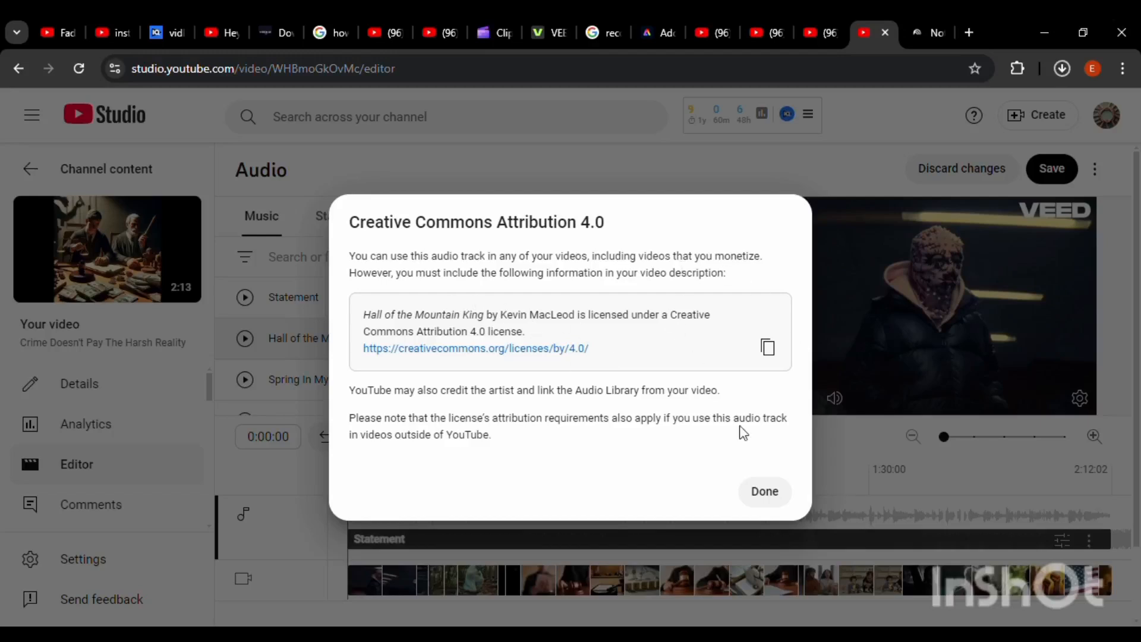
pyautogui.click(772, 351)
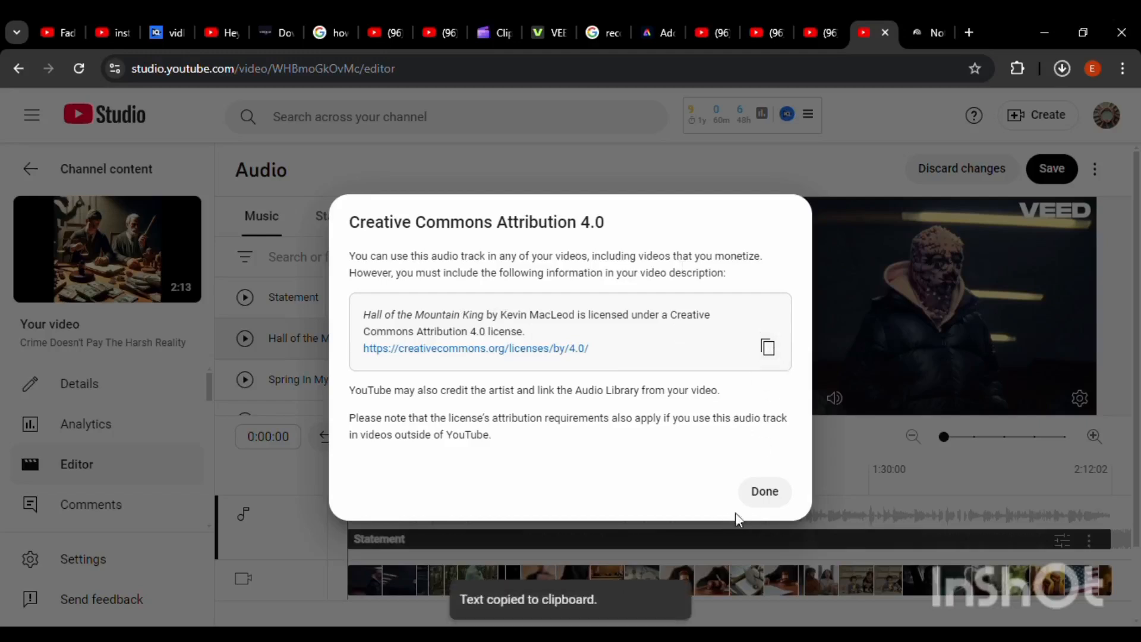
pyautogui.click(763, 499)
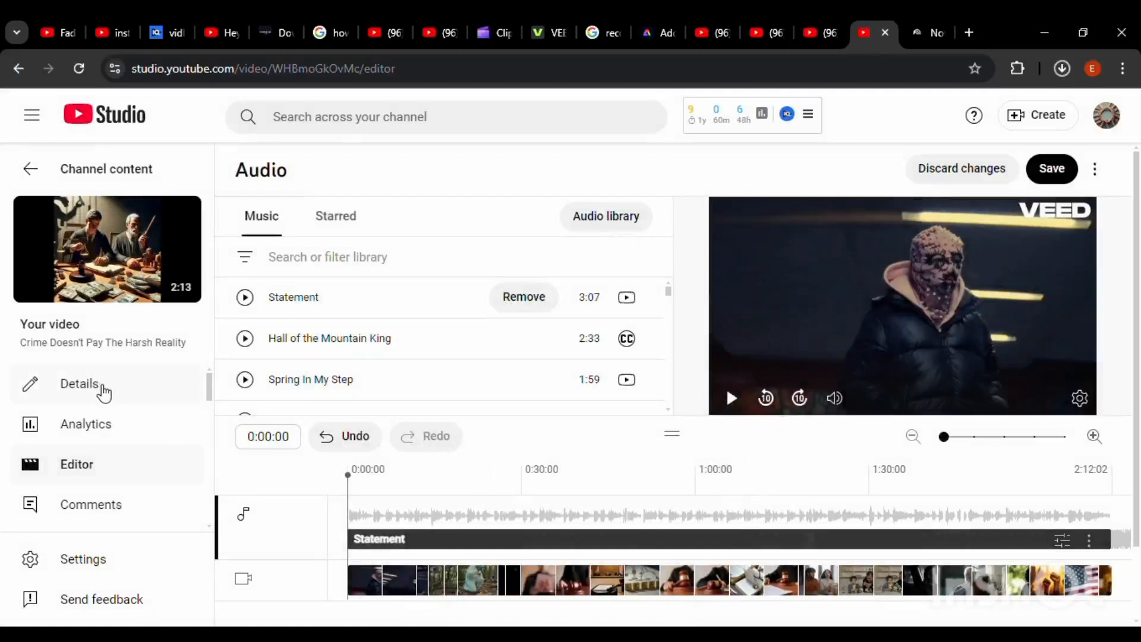
# Remove the "Statement" track from the timeline after cancelling the attempt to leave the editor with unsaved changes
pyautogui.click(104, 393)
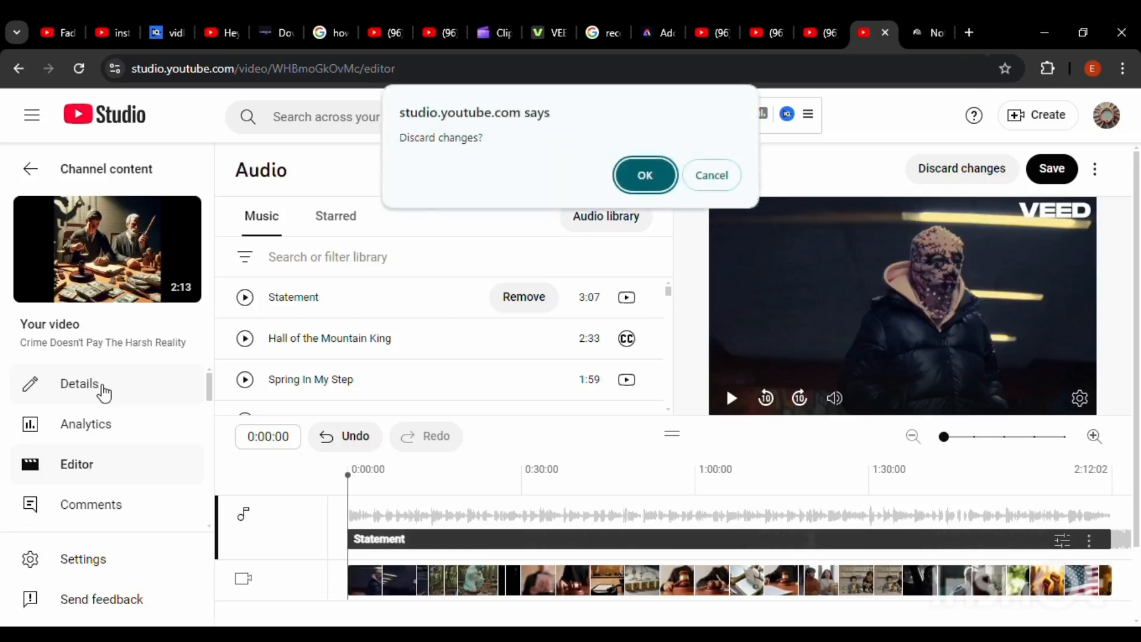
pyautogui.click(709, 180)
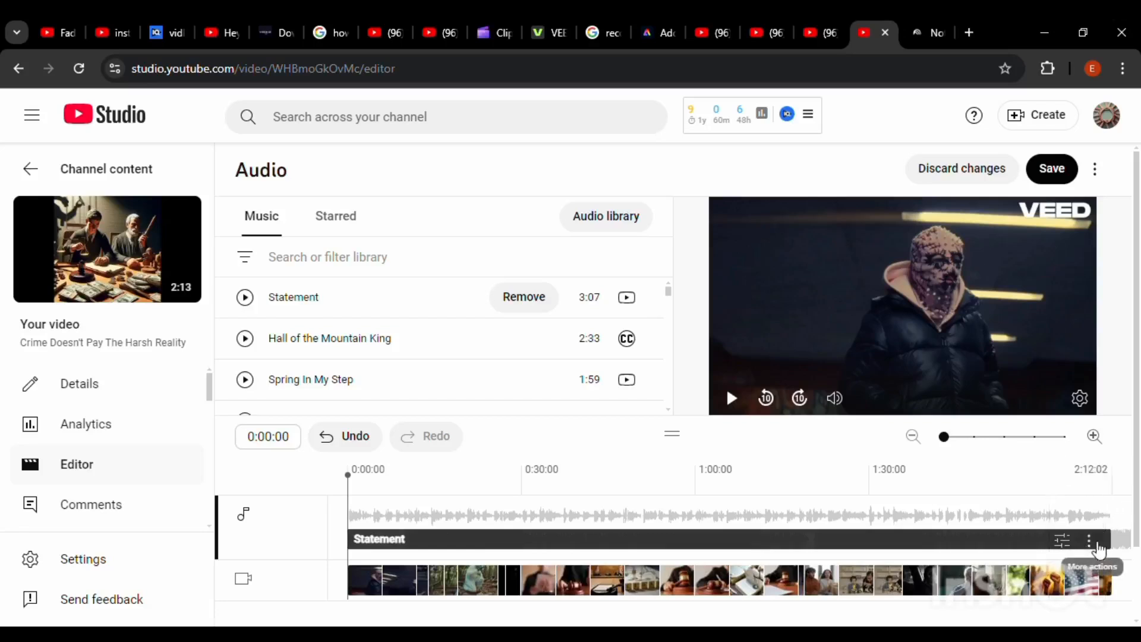
pyautogui.click(1095, 544)
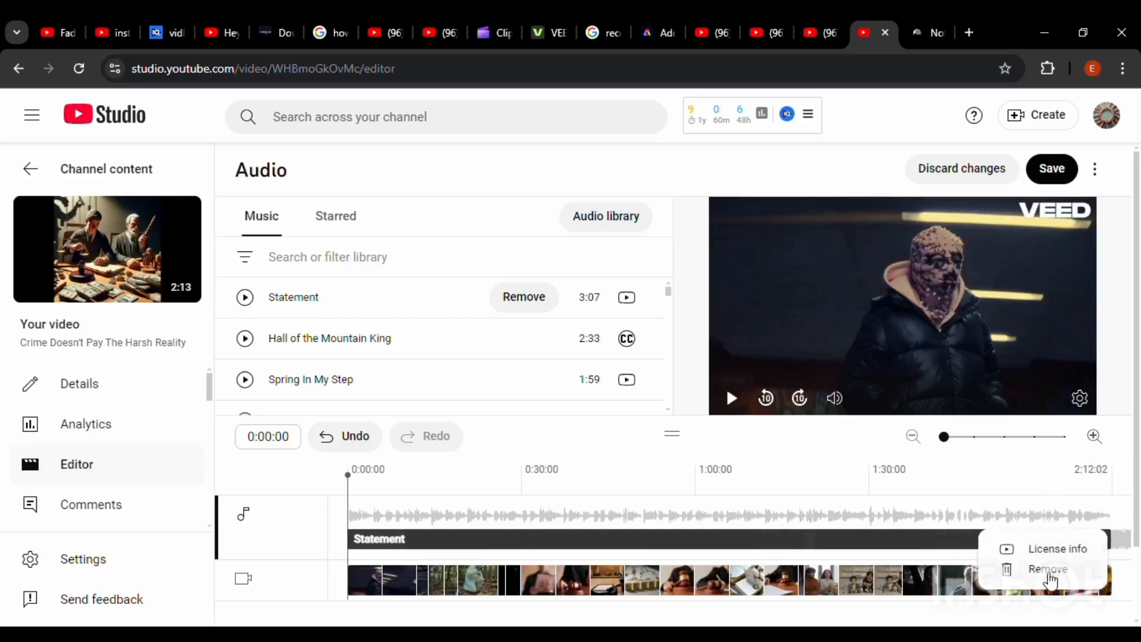
pyautogui.click(1049, 570)
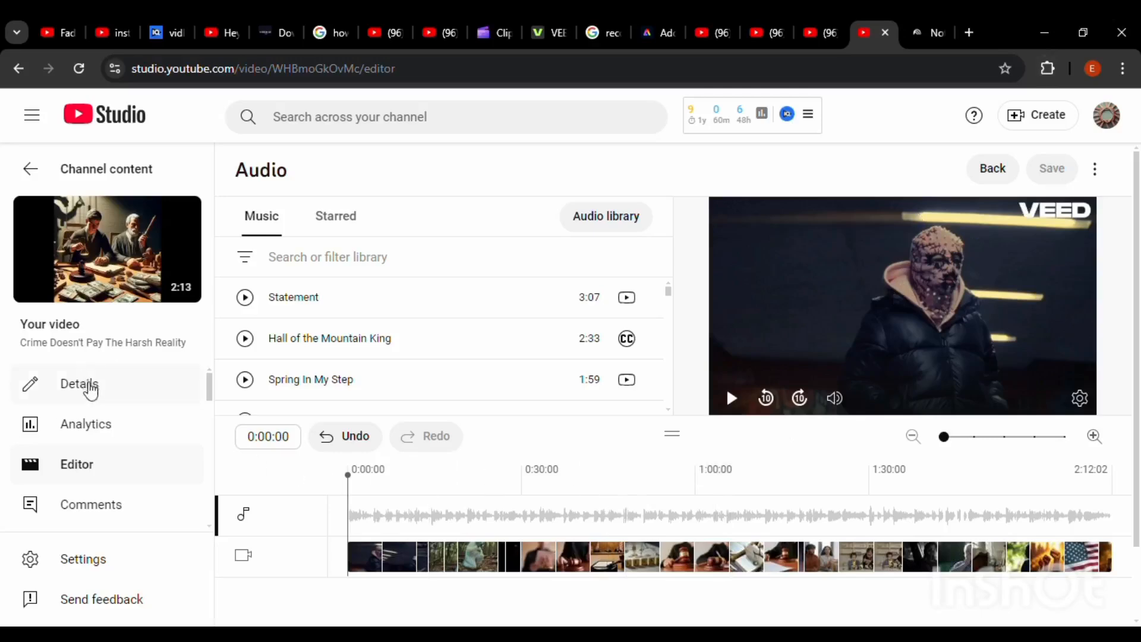
# Paste the copied music attribution into the video's description, on the blank line above "Key Topics Covered:"
pyautogui.click(92, 391)
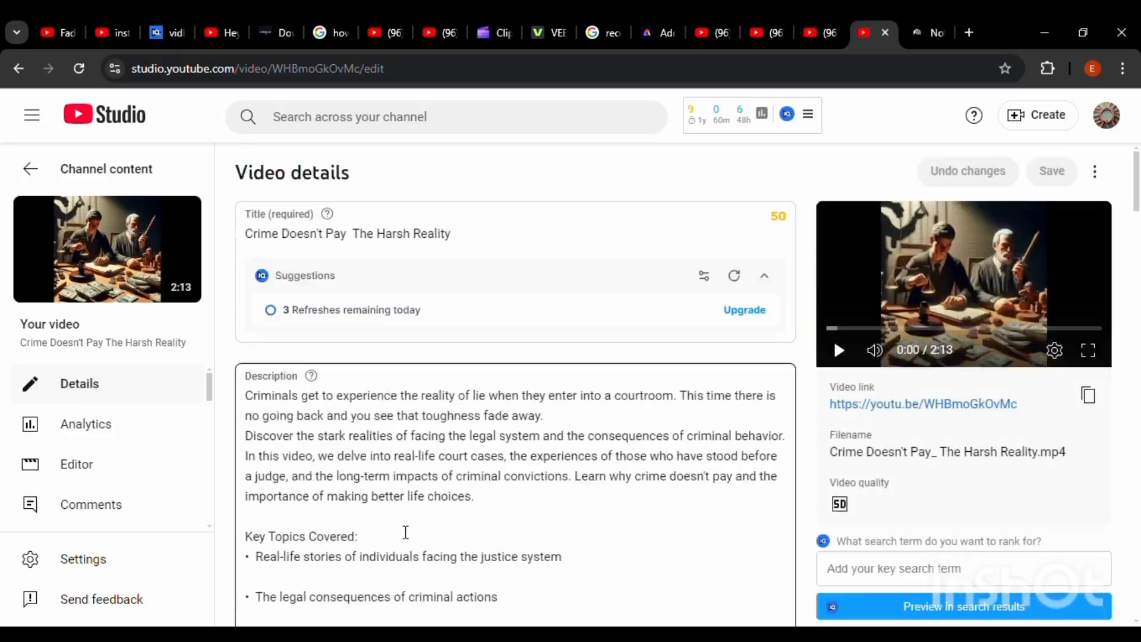
pyautogui.click(506, 515)
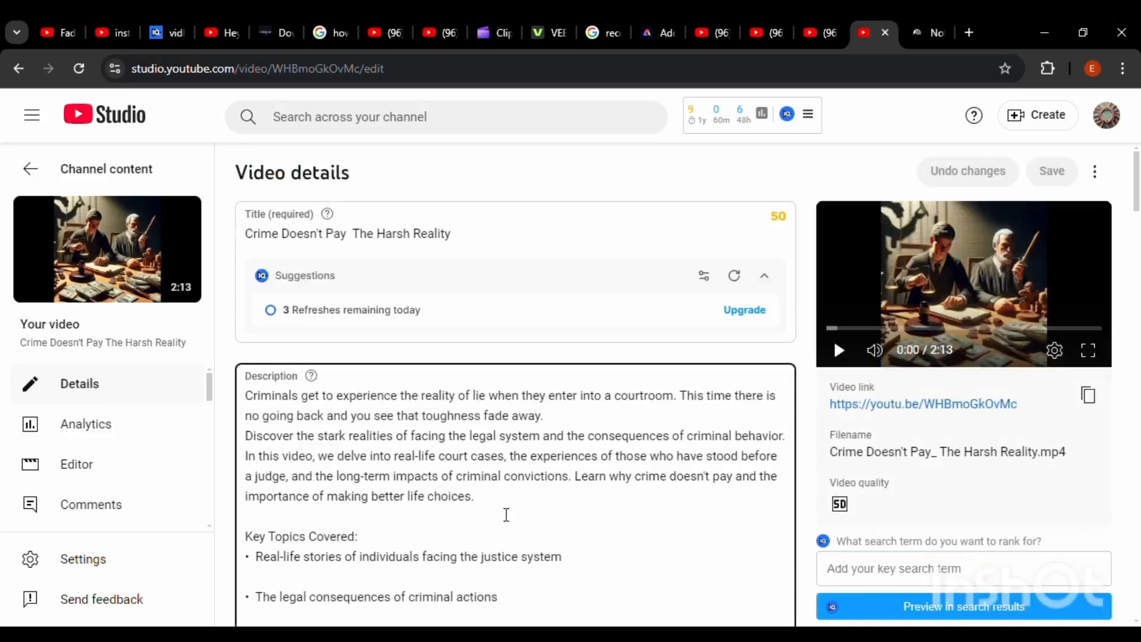
pyautogui.hotkey('ctrl', 'v')
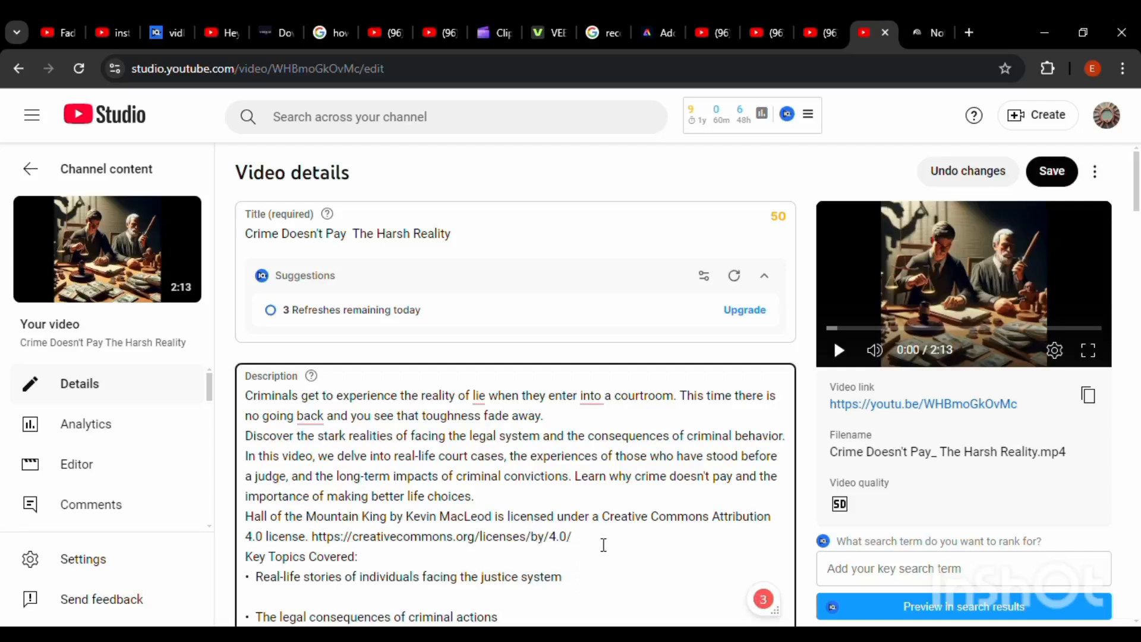
# Undo the pasted music attribution in the video's description
pyautogui.moveTo(604, 544); pyautogui.dragTo(249, 529)
pyautogui.click(271, 536)
pyautogui.hotkey('ctrl', 'z')
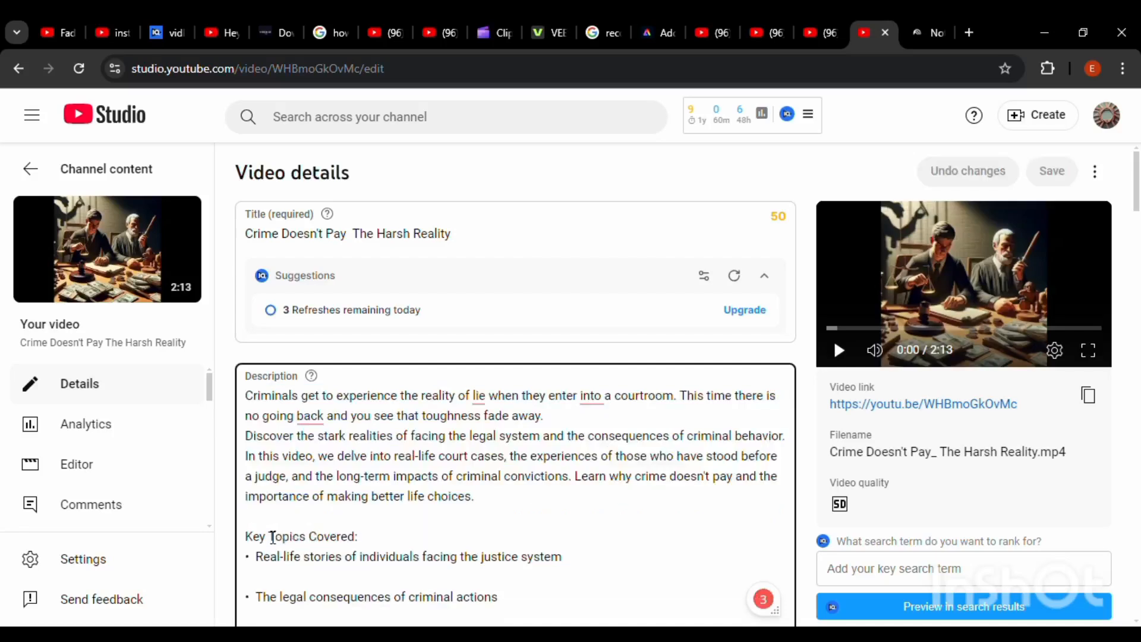